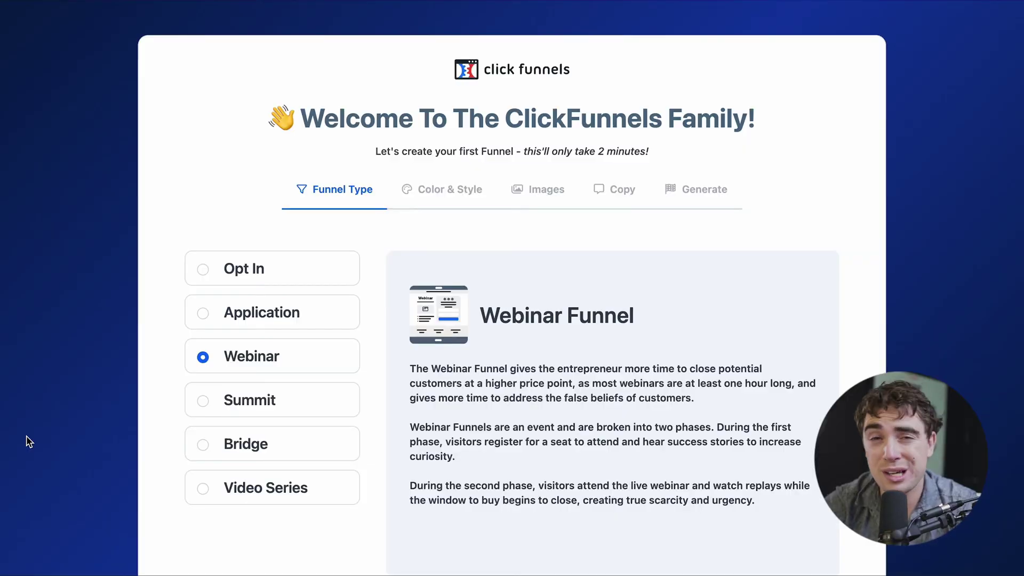
Step: Choose the Opt In funnel type and keep the default brand color, Blocky style and Isometric 3D images
scroll(30, 442, down, 2)
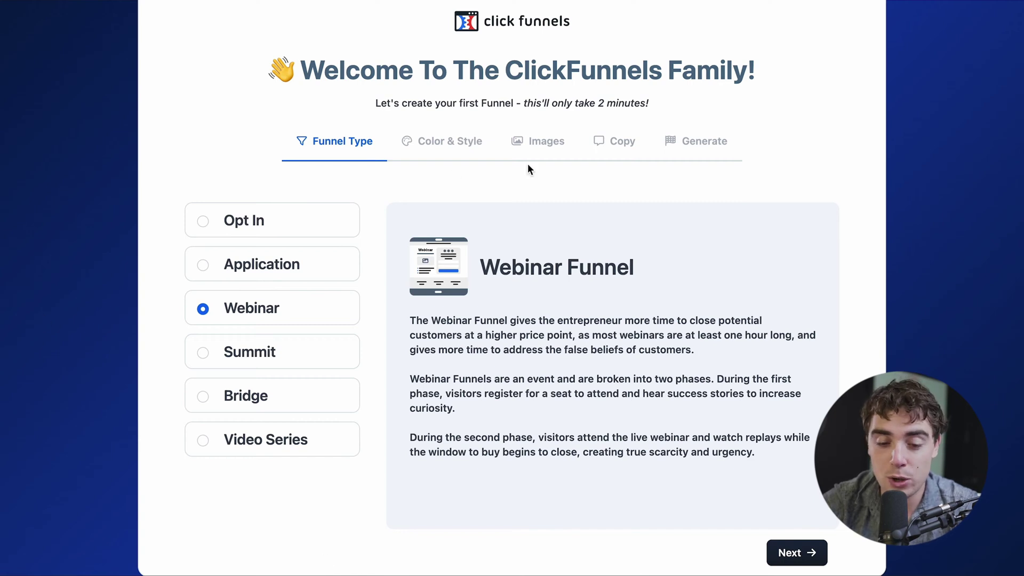
click(187, 217)
click(797, 553)
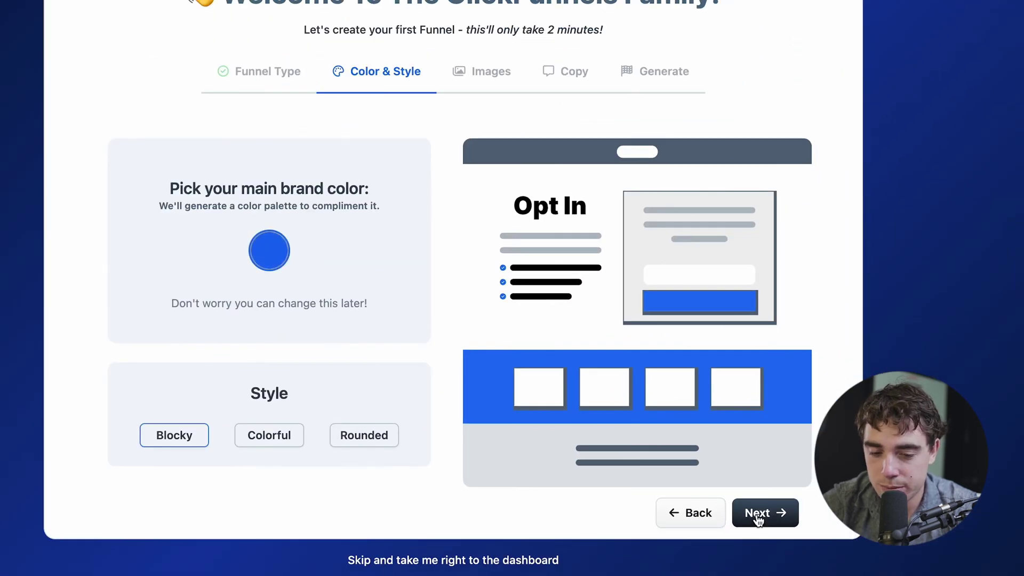
click(759, 516)
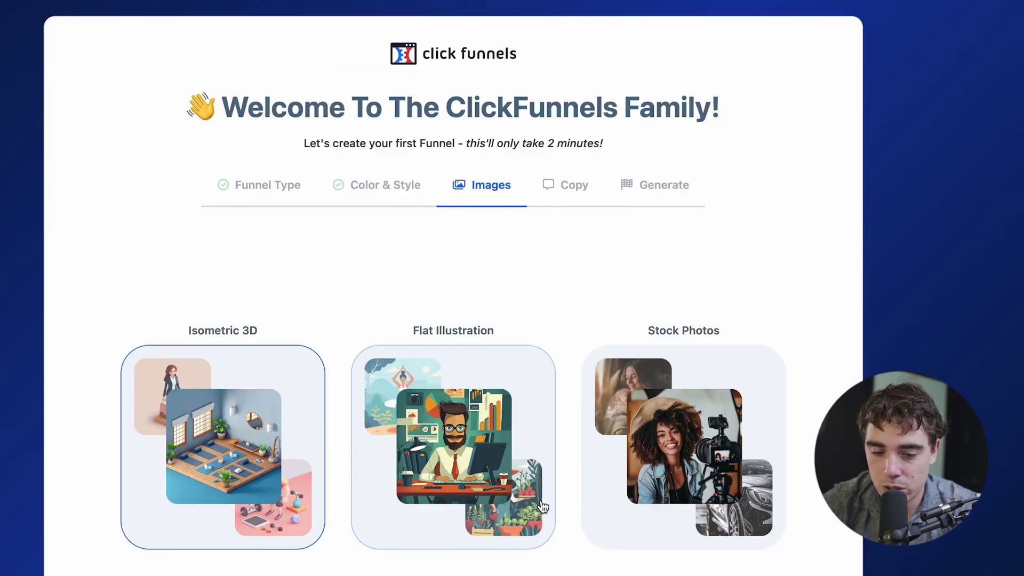
scroll(327, 395, down, 3)
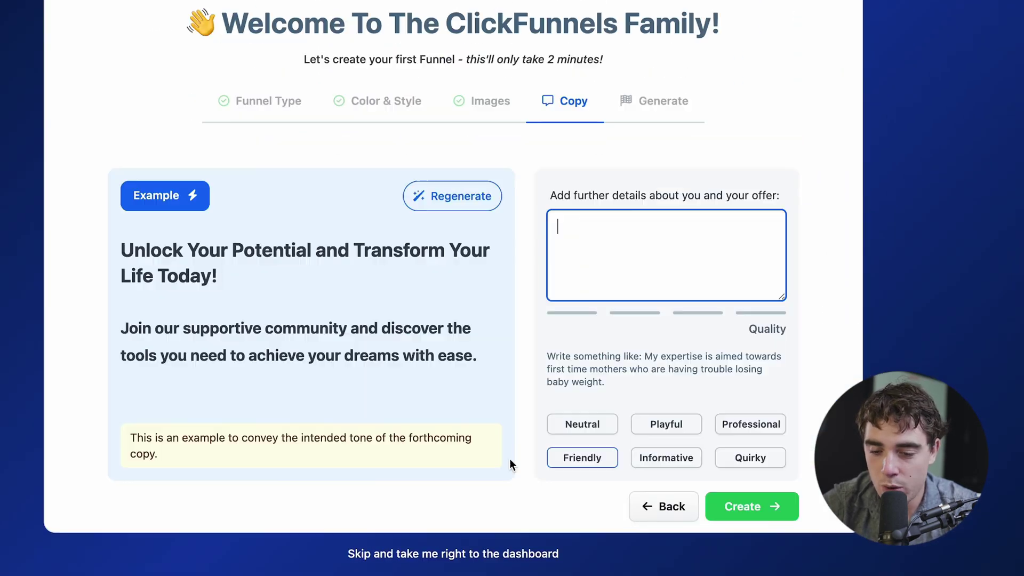
Step: Enter "course" as the offer details, regenerate the example copy, set the Playful tone and create the funnel
text(course)
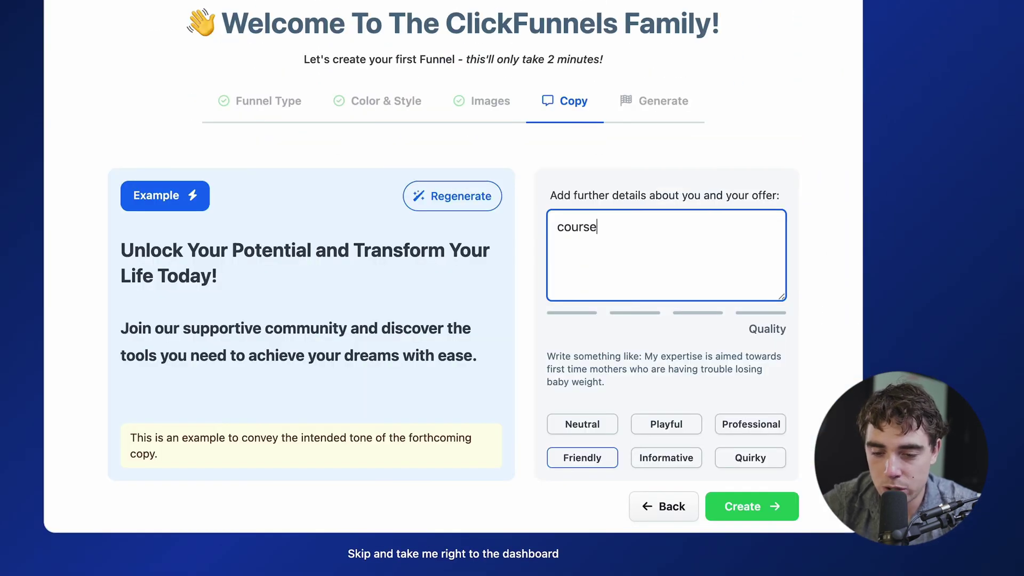
click(459, 198)
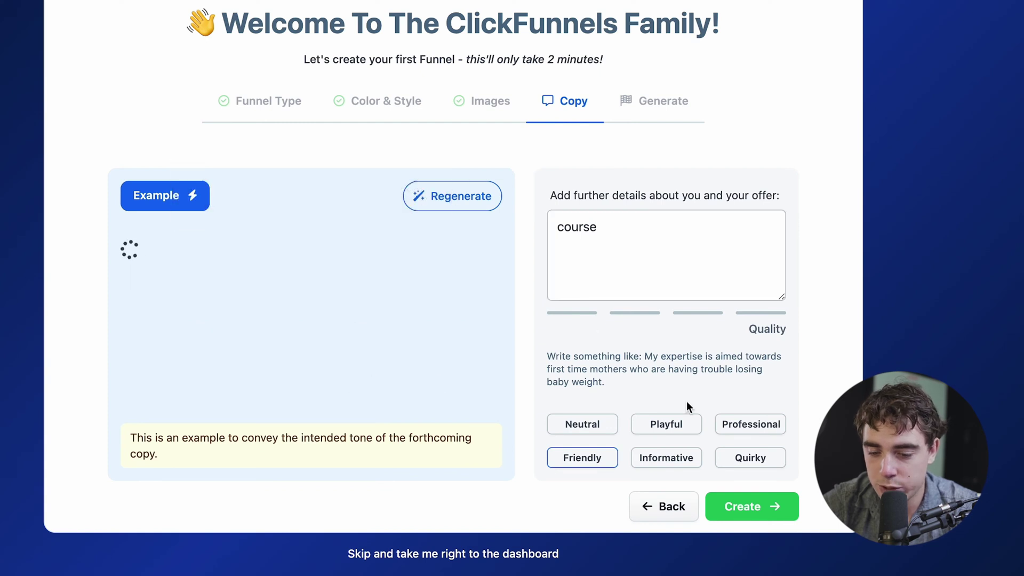
click(663, 426)
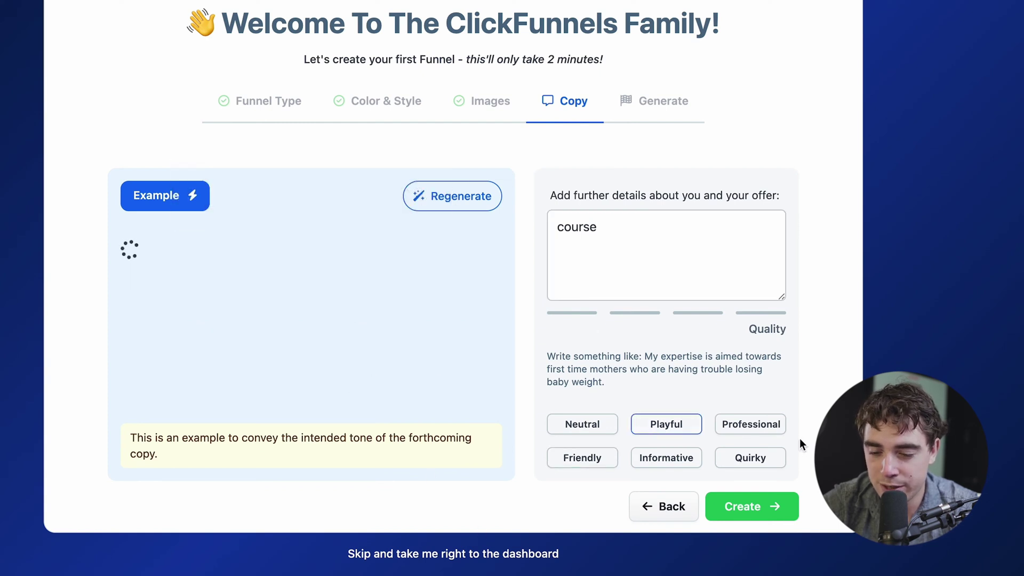
click(752, 506)
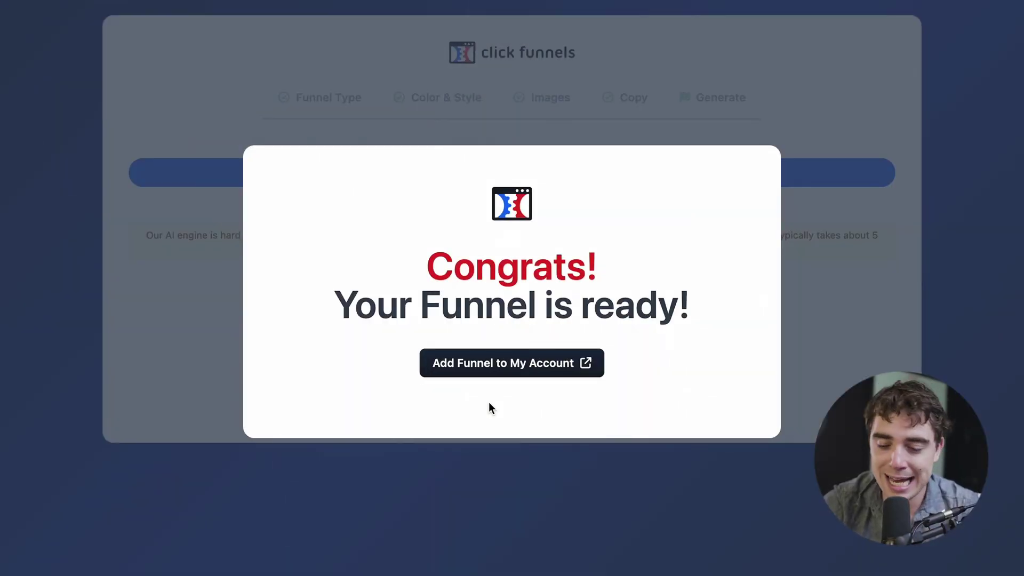
Step: Add the generated funnel to the account by installing it in the team's workspace, and dismiss the installation notice
click(464, 365)
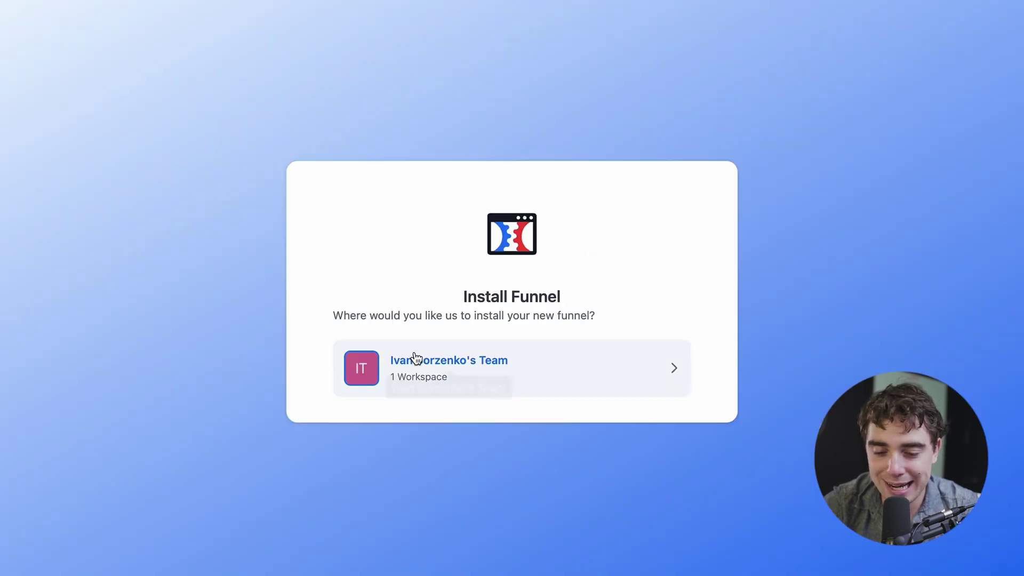
click(441, 366)
click(531, 430)
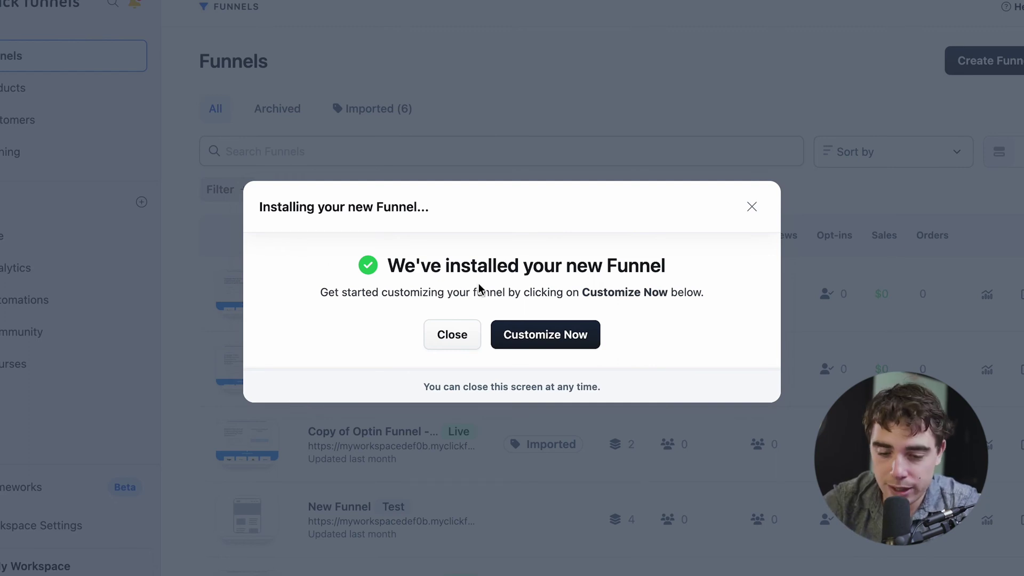
click(451, 334)
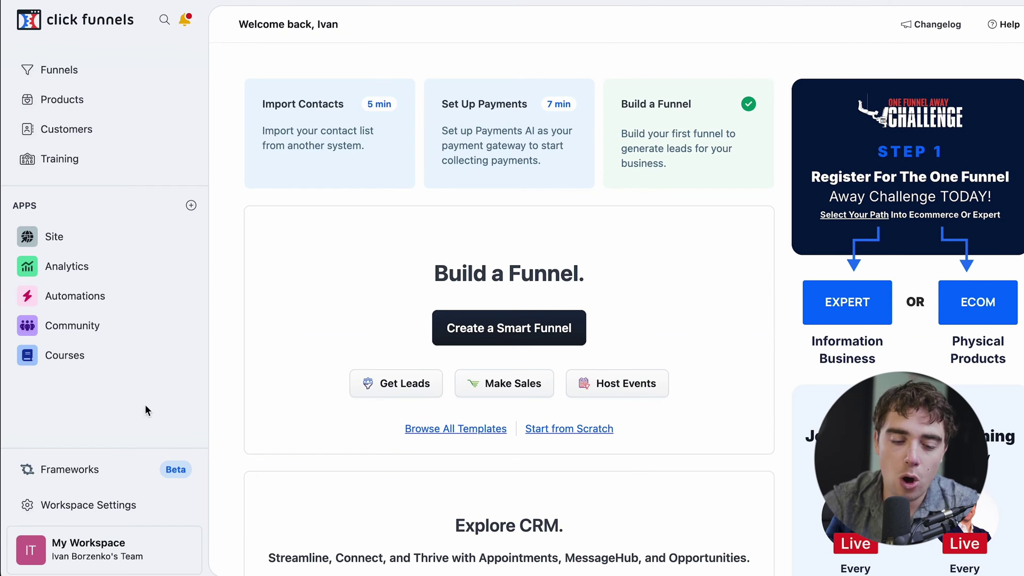
Step: Start a new course in the Courses app using the Custom course type
click(43, 368)
click(971, 78)
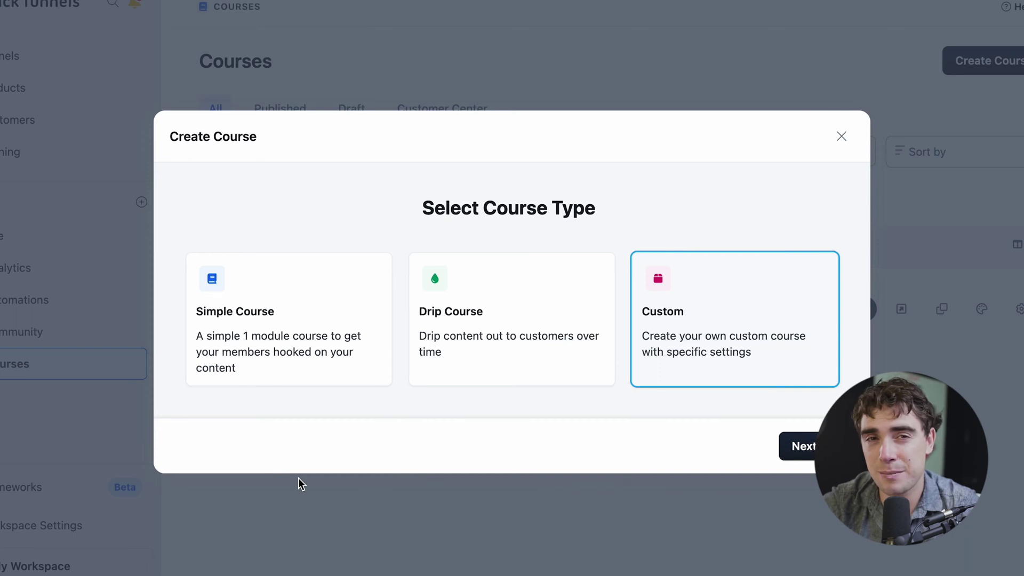
click(800, 446)
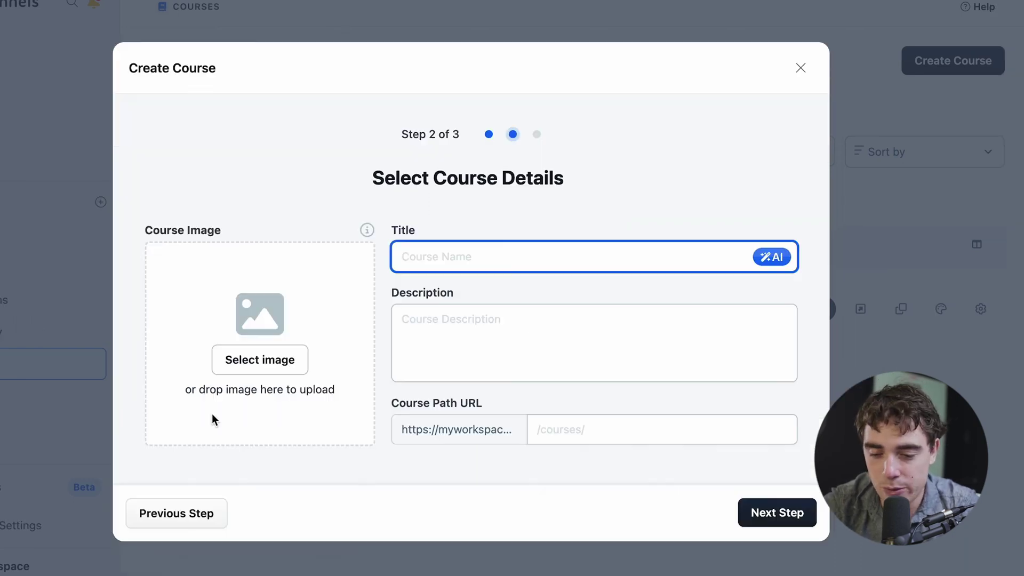
Step: Give the course the title "social media" and the description "test", and finish creating it
text(social media)
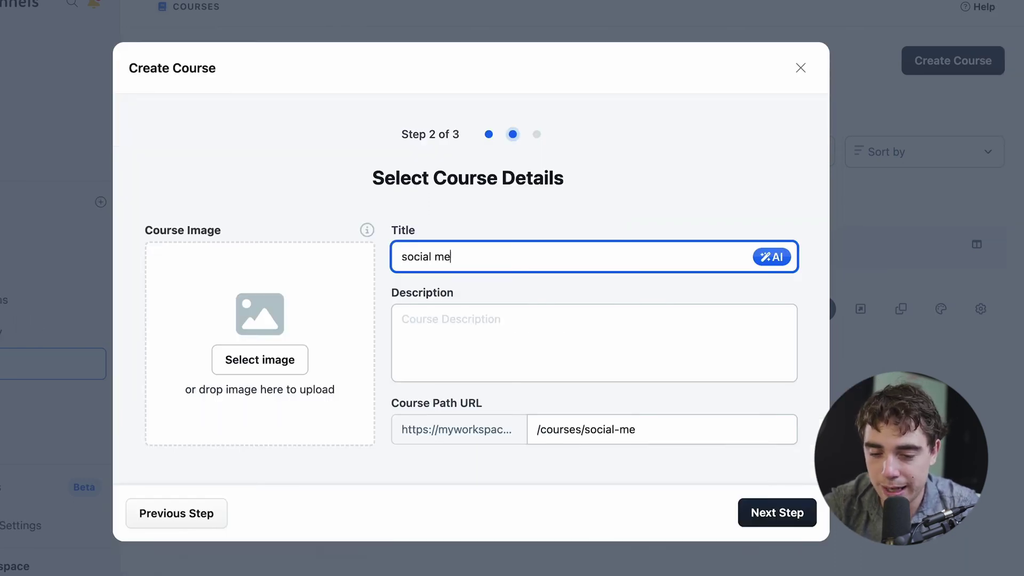
click(424, 331)
text(test)
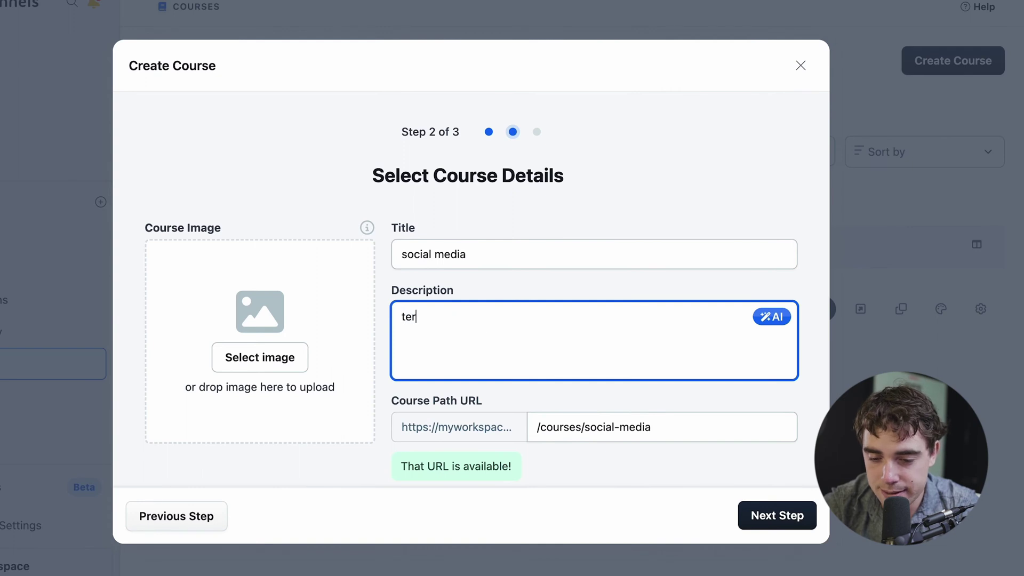
scroll(131, 380, down, 1)
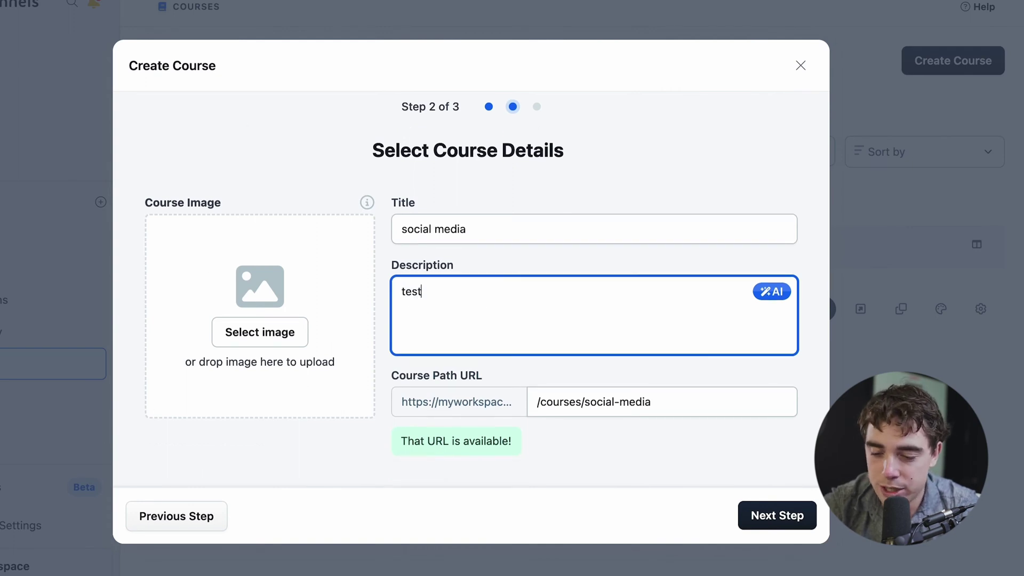
click(778, 514)
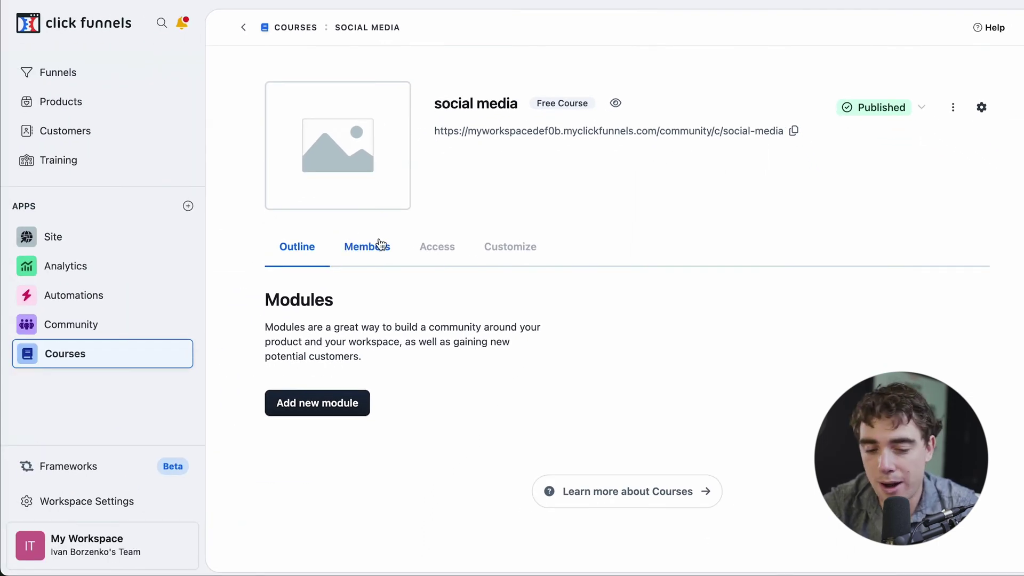
Step: Review the social media course's product access settings and open the list of all products
click(442, 251)
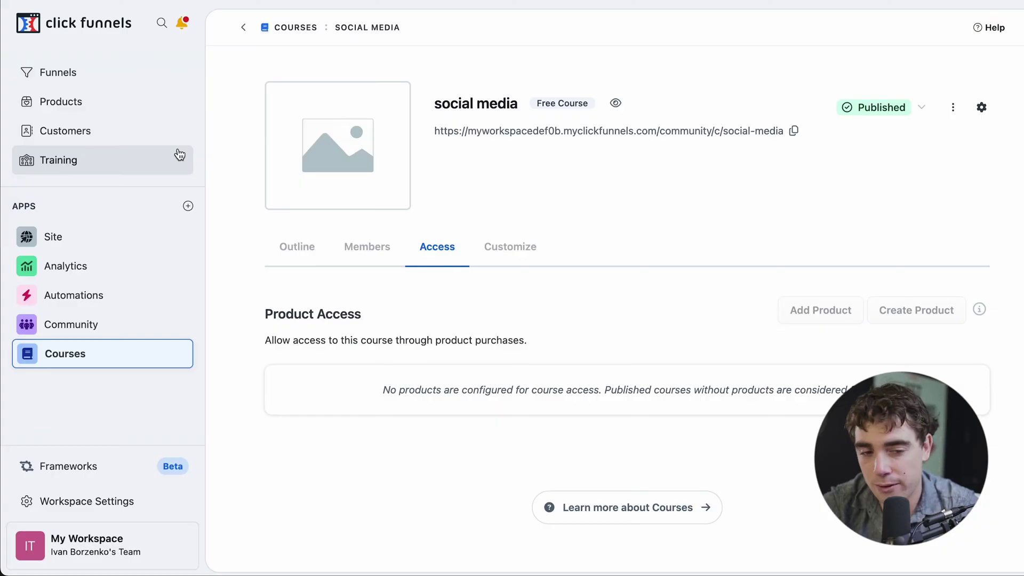
click(48, 109)
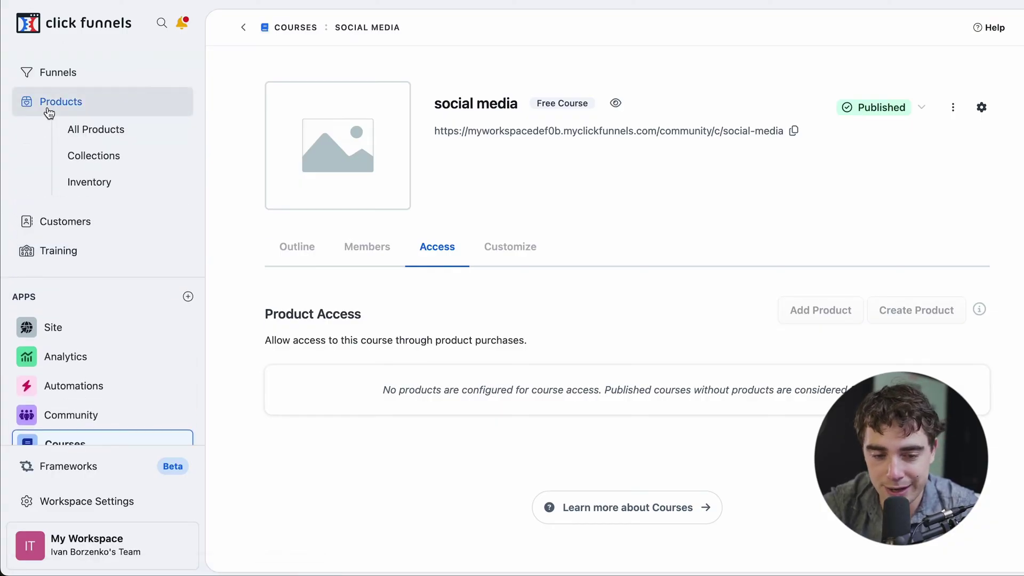
click(73, 132)
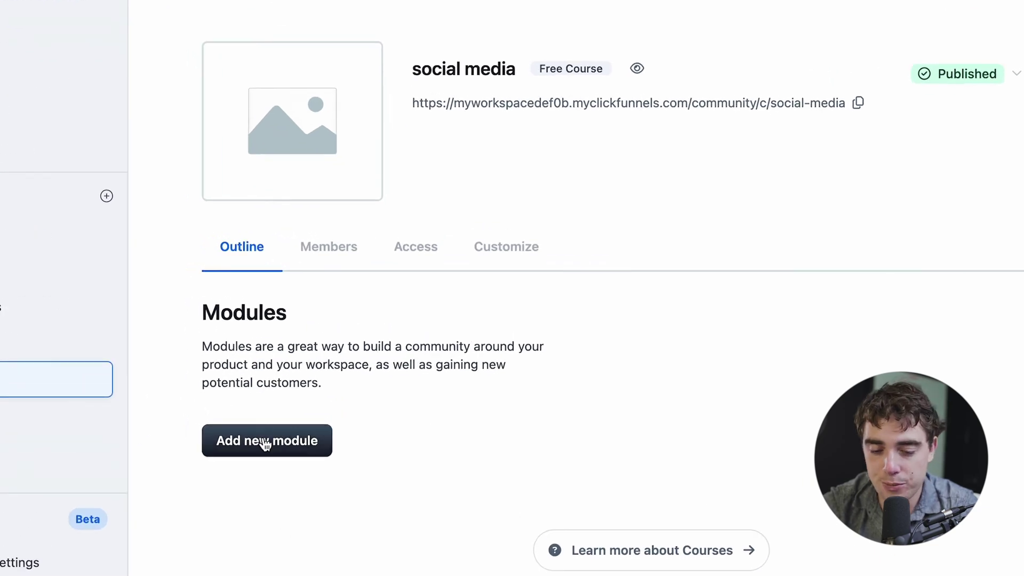
Step: Add a top-level module titled "FB management" with the description "$$$" to the social media course
click(265, 443)
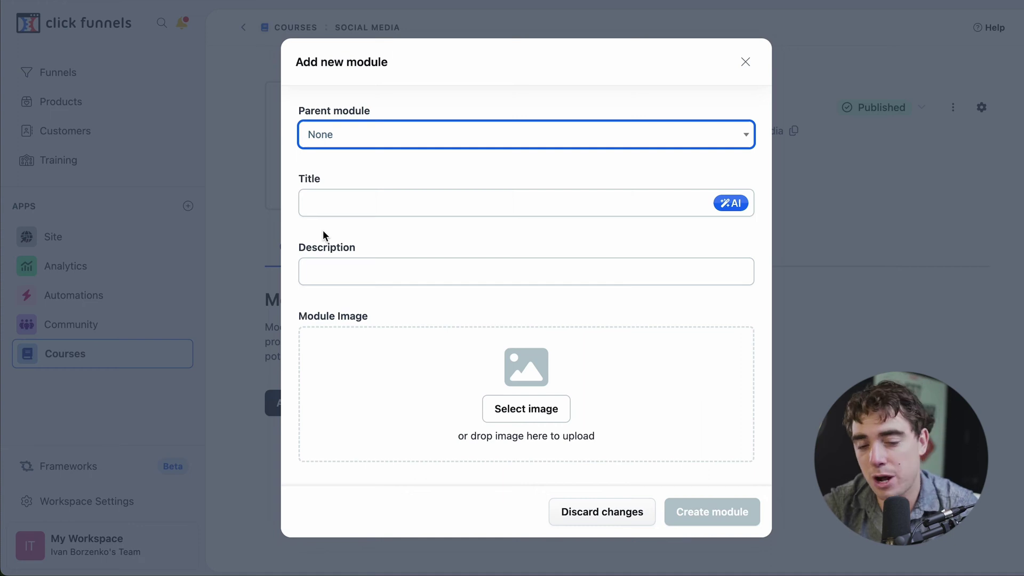
click(318, 207)
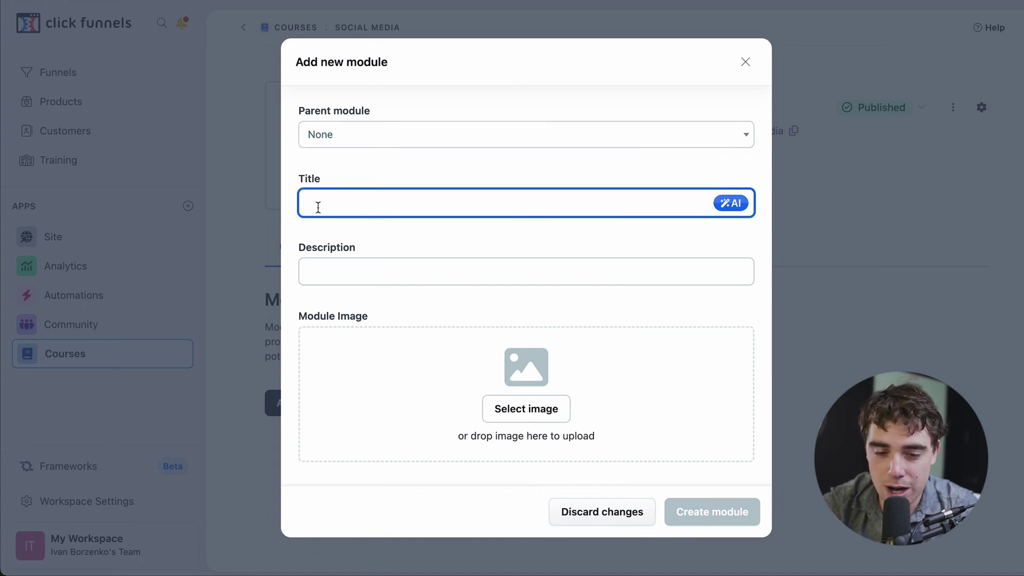
text(FB management)
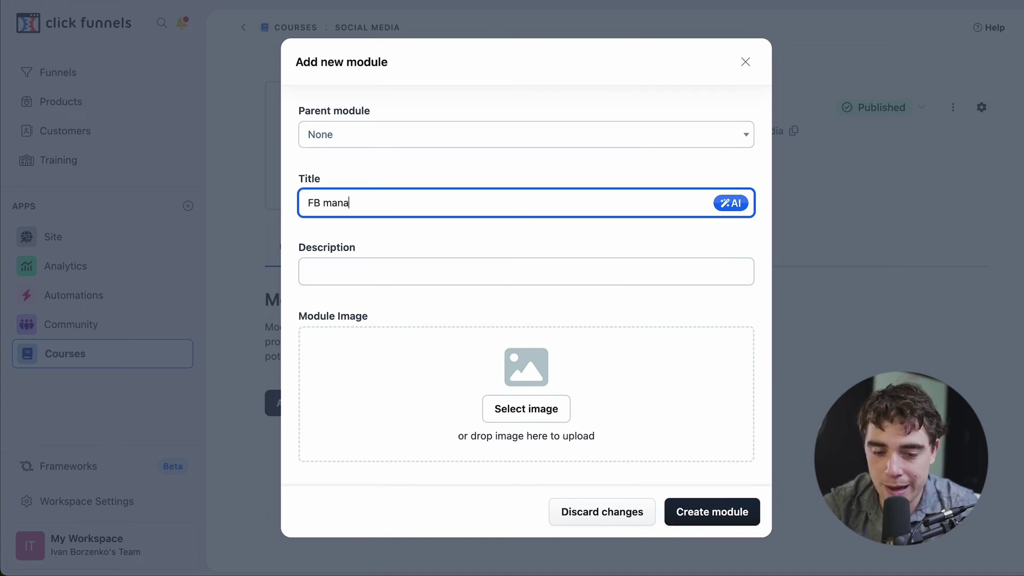
click(320, 269)
text($$$)
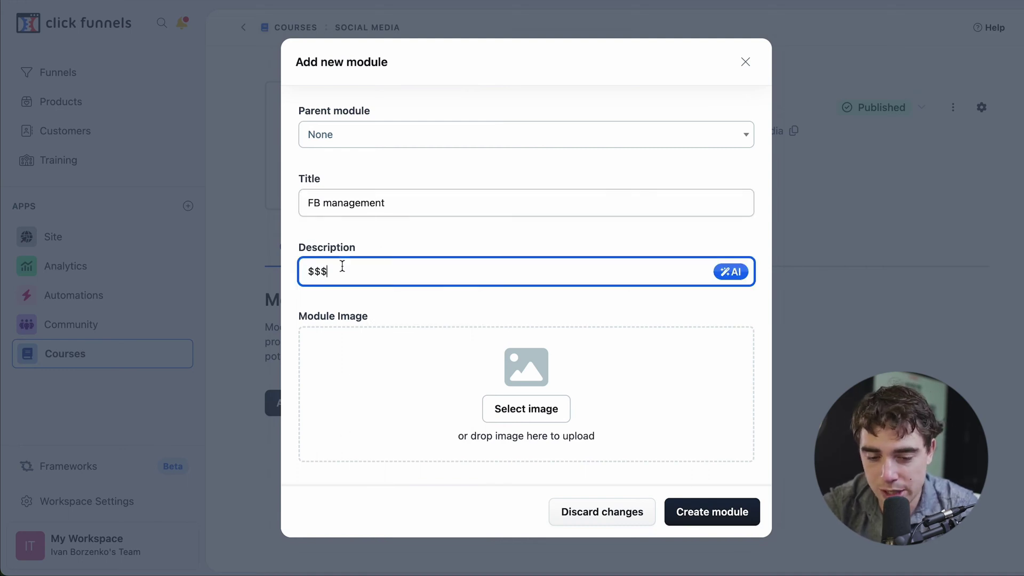
click(722, 510)
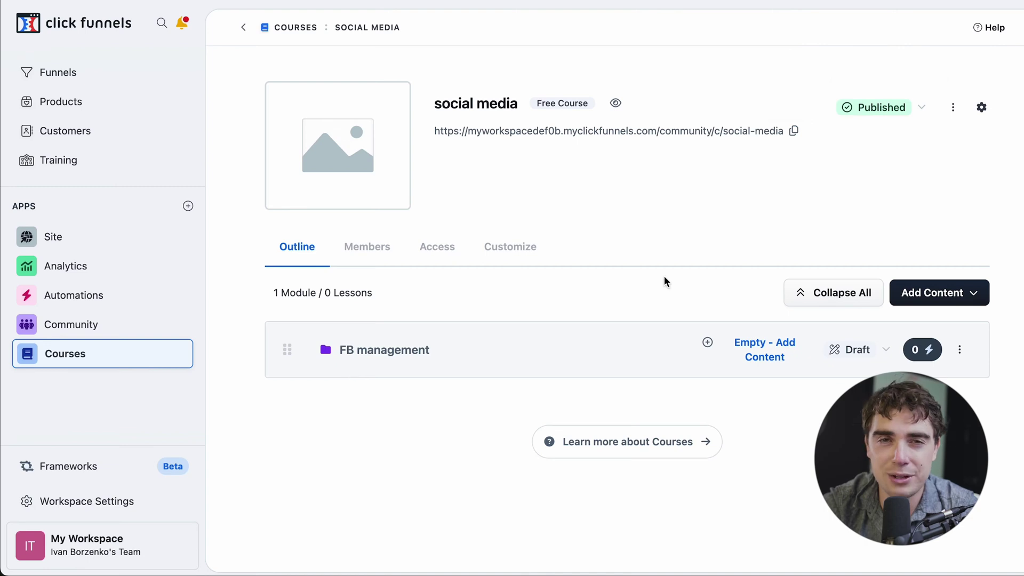
Step: Add a lesson titled "getting leads" to the FB management module
click(709, 343)
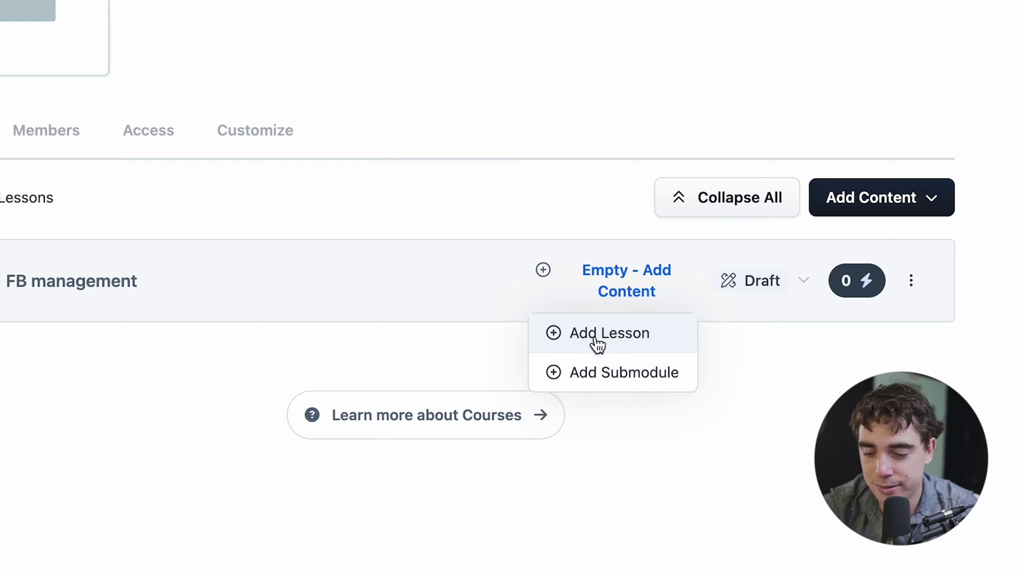
click(596, 340)
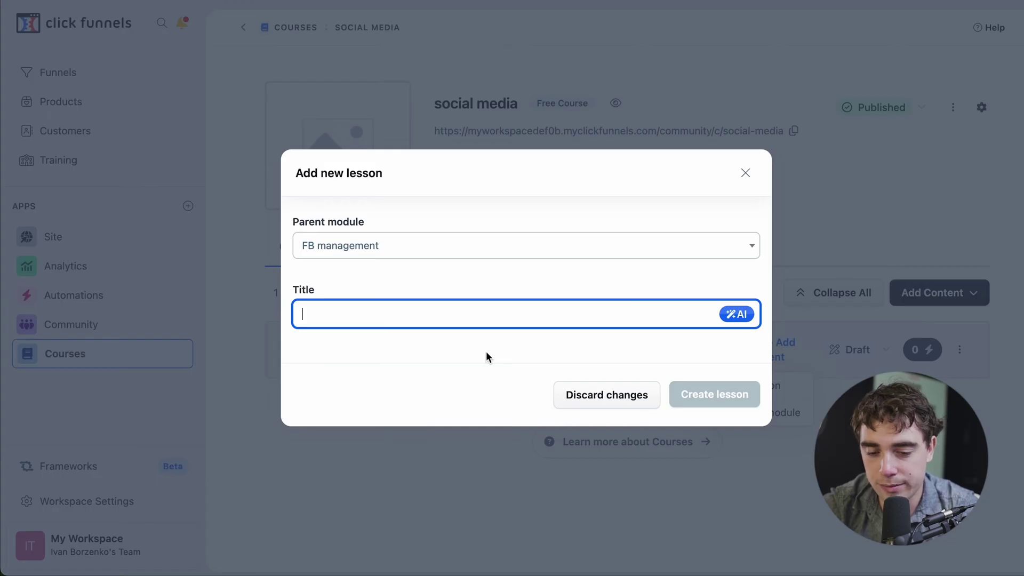
text(getting leads)
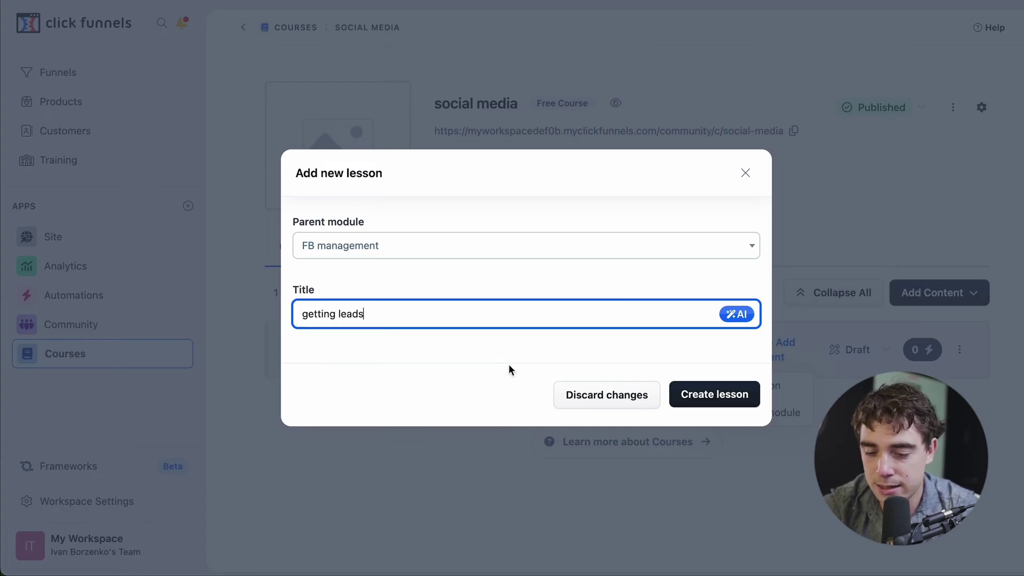
key(Return)
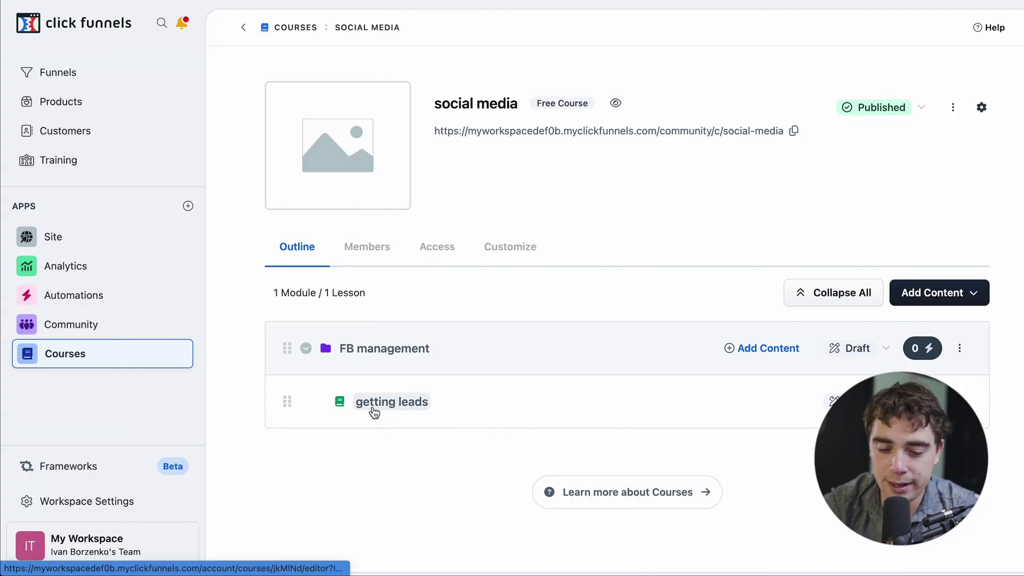
Step: Open the getting leads lesson for editing and add a headline element reading "marketing 101" to its page
click(374, 412)
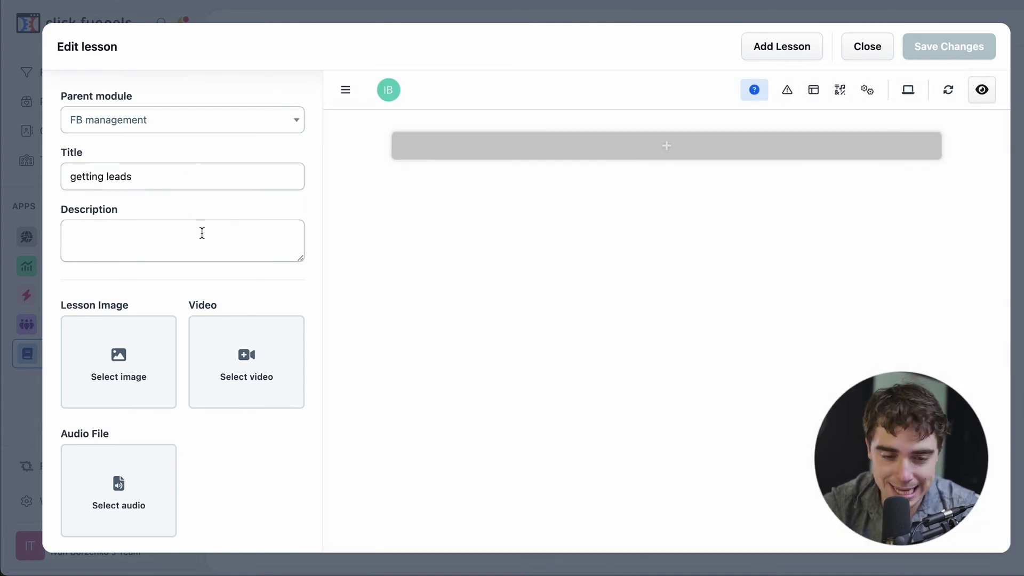
scroll(122, 283, down, 3)
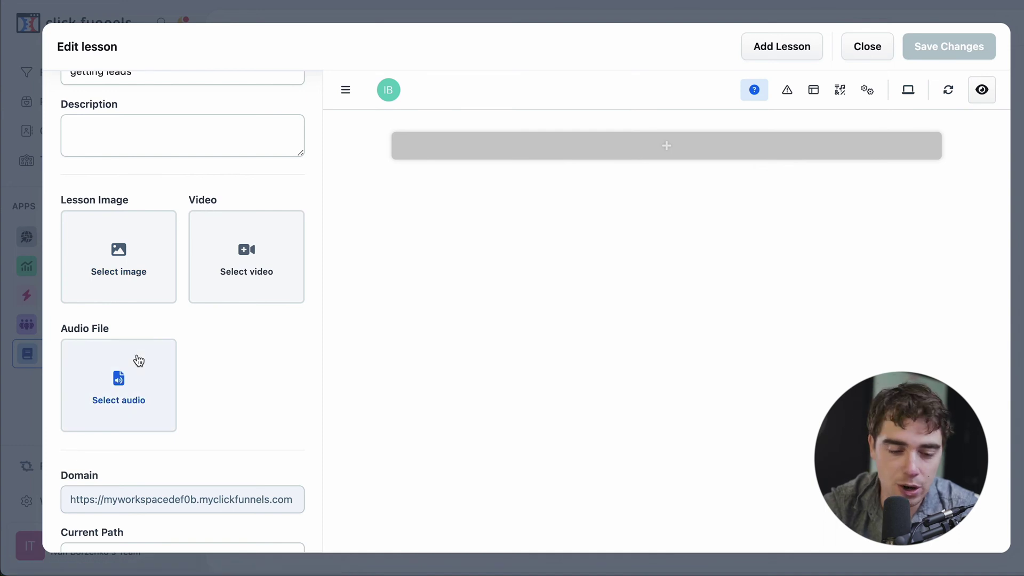
scroll(137, 361, down, 1)
scroll(137, 360, up, 4)
scroll(137, 360, down, 4)
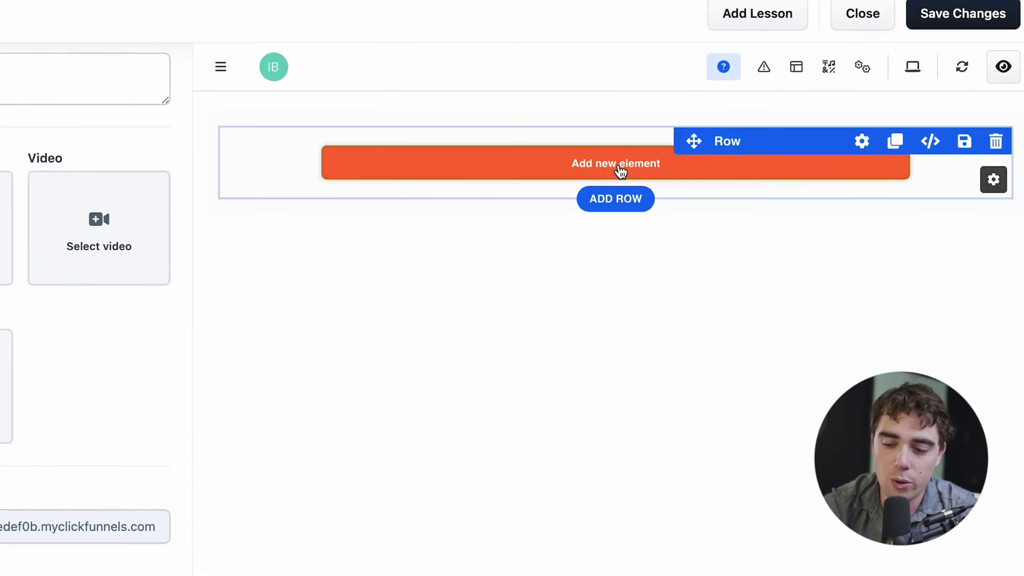
click(576, 163)
scroll(925, 329, down, 5)
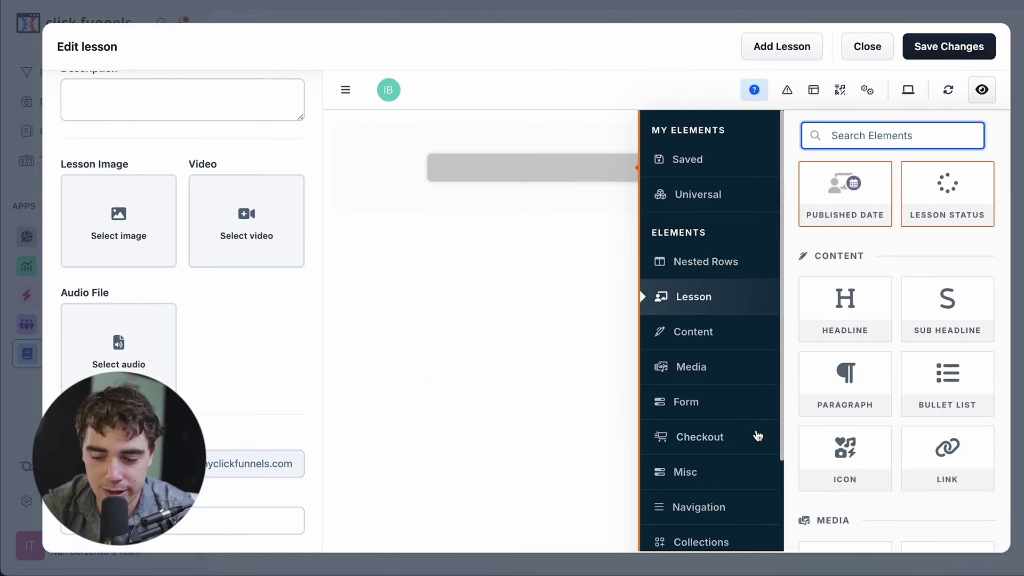
scroll(837, 421, down, 8)
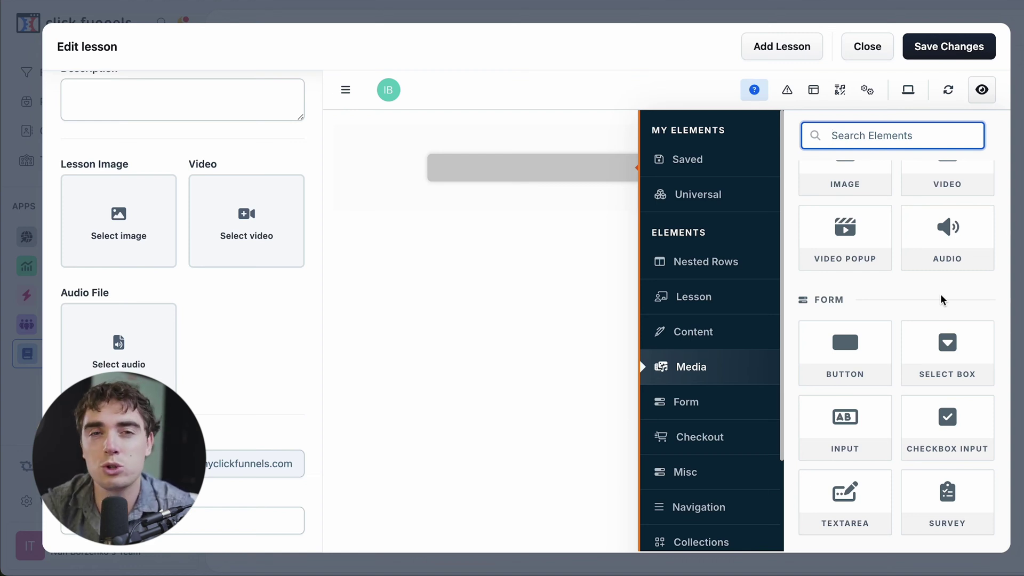
click(525, 181)
triple_click(525, 181)
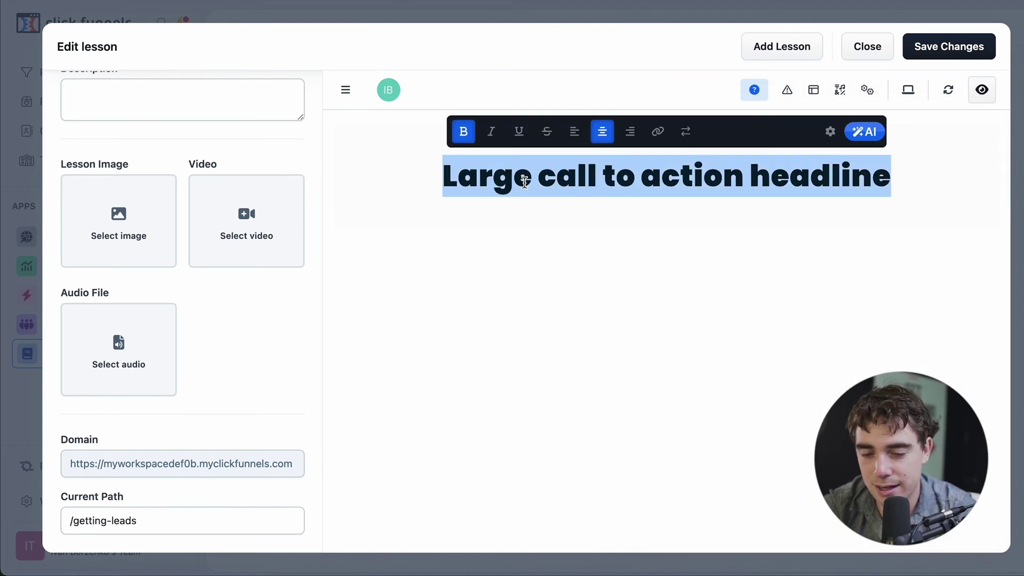
text(marketing 101)
Step: Try to add another lesson titled "xxx" from the getting leads lesson editor
click(782, 52)
click(649, 86)
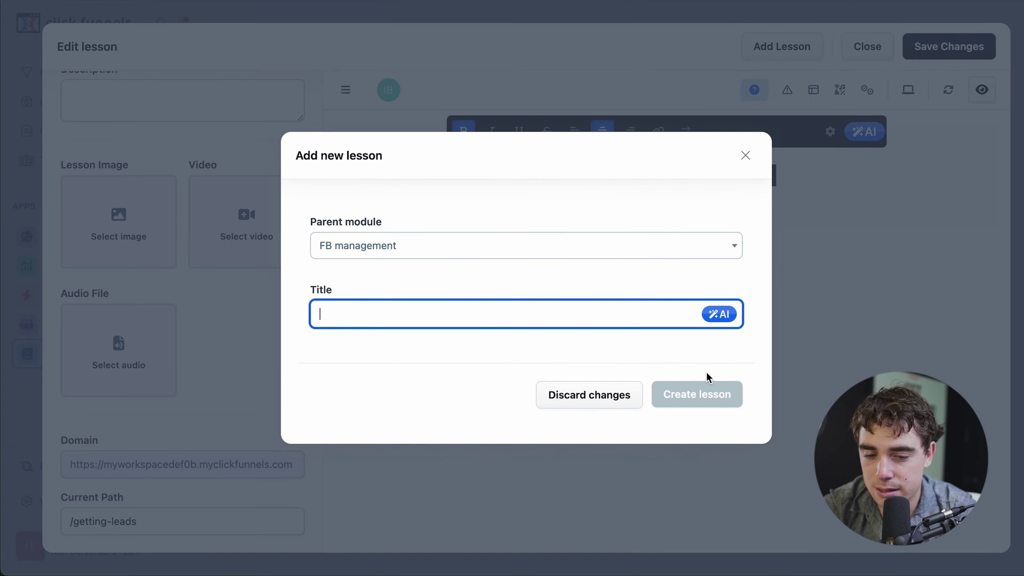
text(xxx)
key(Return)
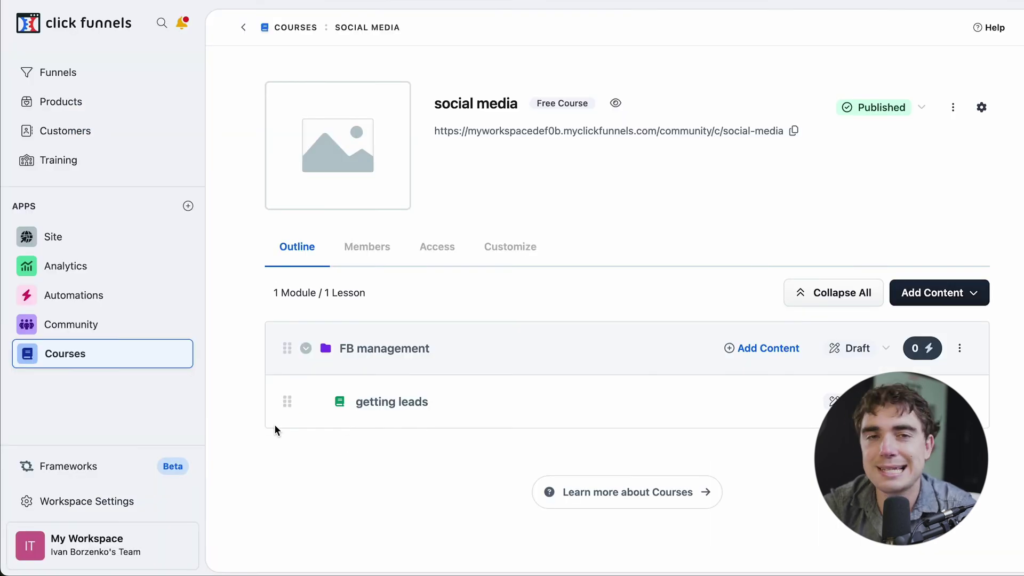
Step: Reopen the getting leads lesson, create a lesson titled "xxx" in the FB management module, and return to the course outline
click(392, 401)
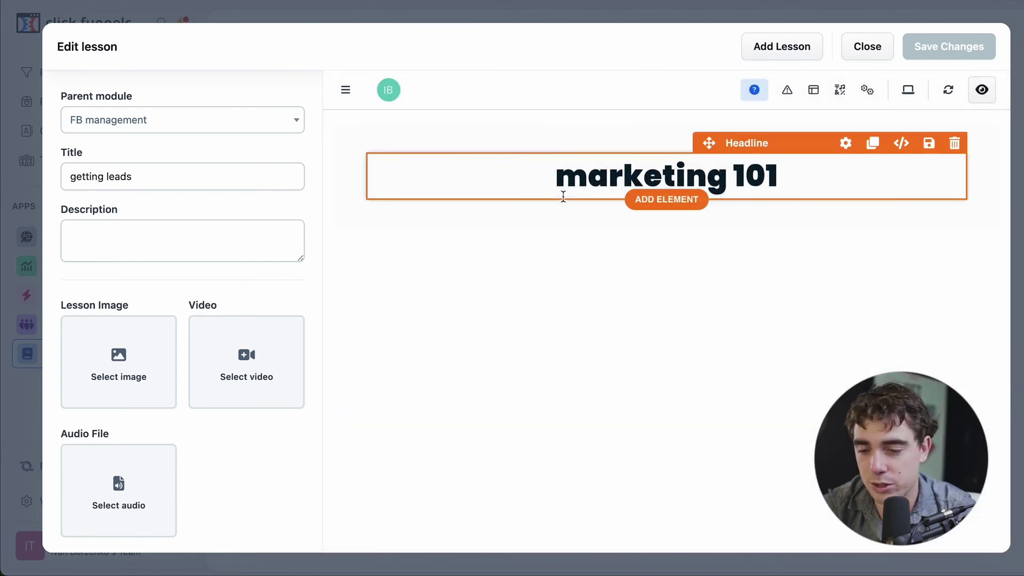
click(782, 48)
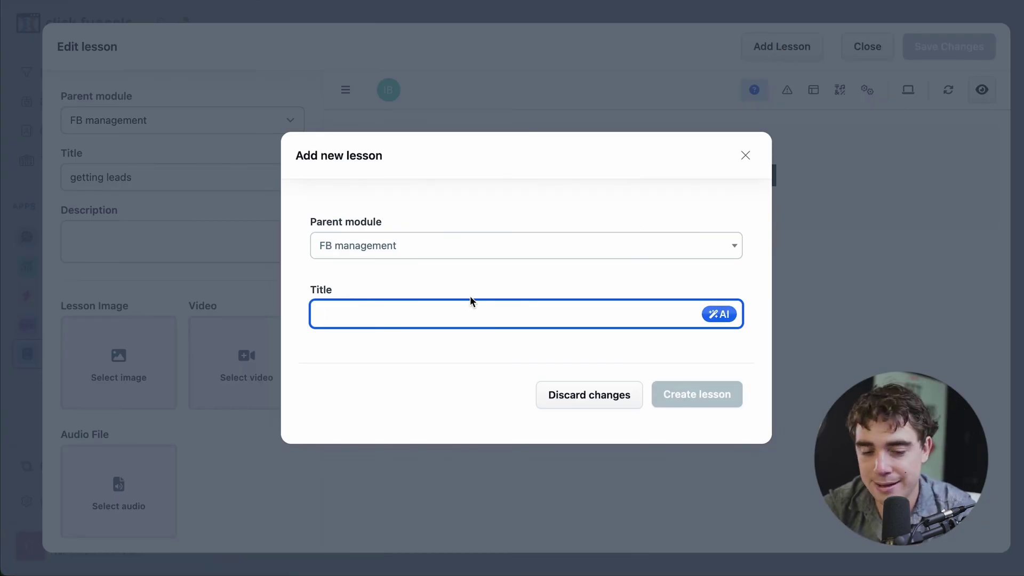
text(xxx)
key(Return)
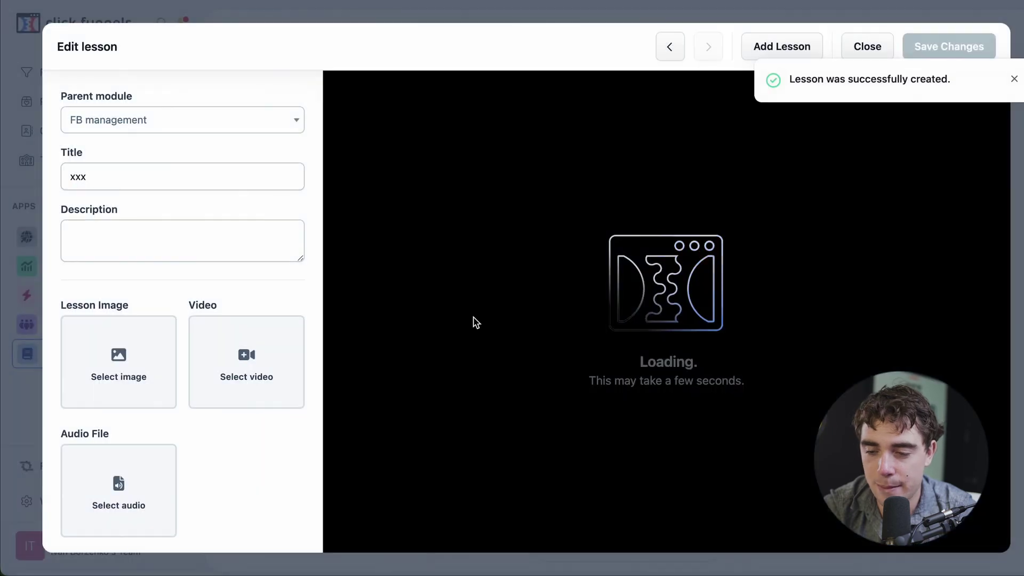
click(859, 44)
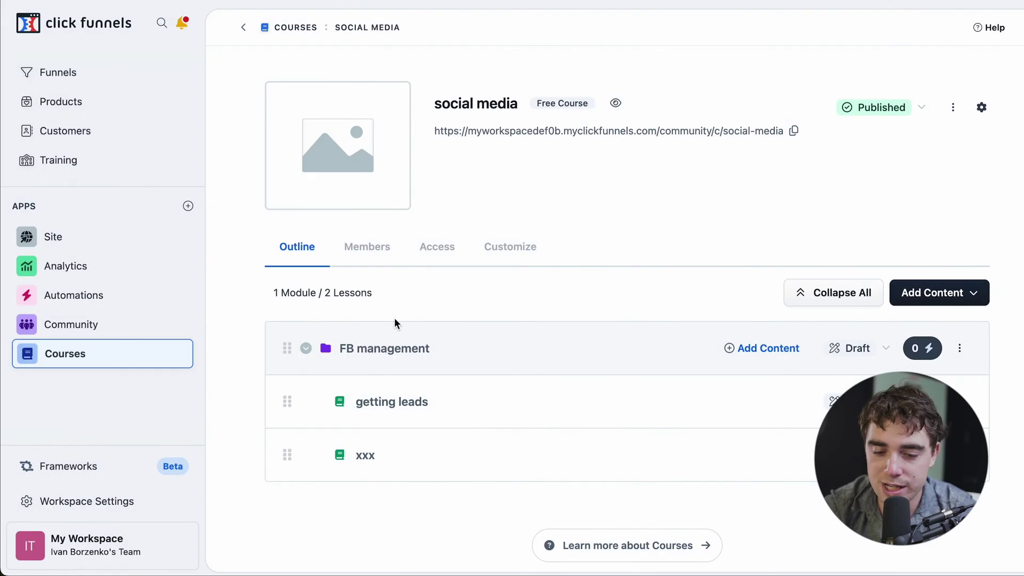
mouse_move(335, 185)
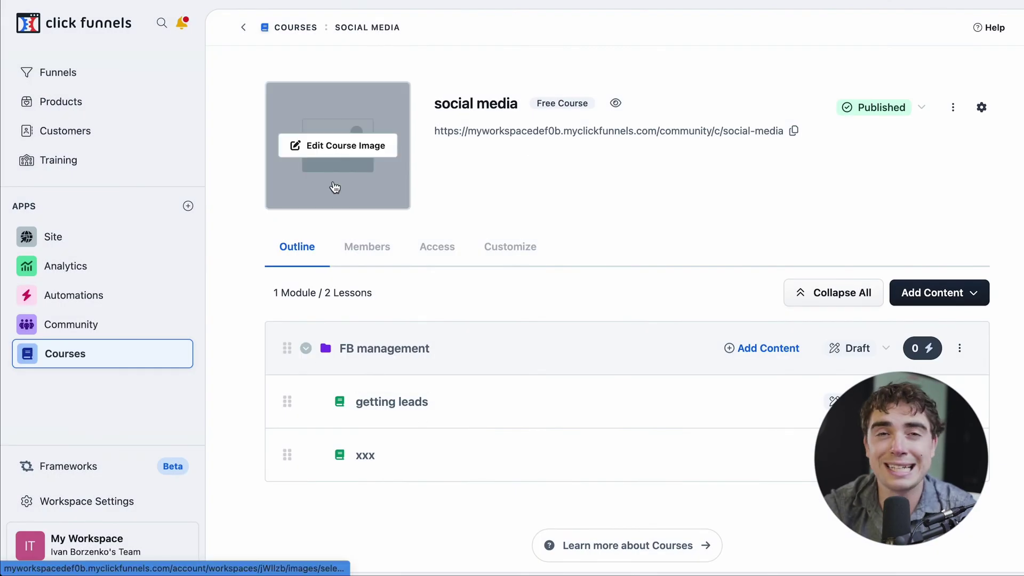